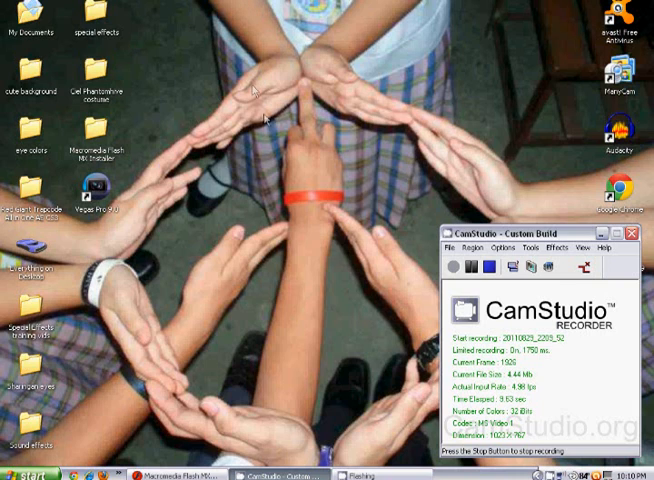
Step: Restore the Flash MX window with its blank untitled document to the front
{"action": "left_click", "coordinate": [170, 474]}
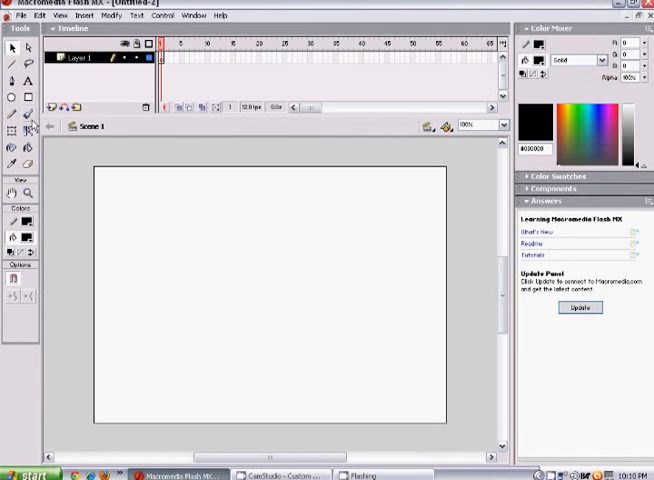
Step: Brush a thick dark gray wavy outline of two rocky hills across the stage
{"action": "left_click", "coordinate": [12, 155]}
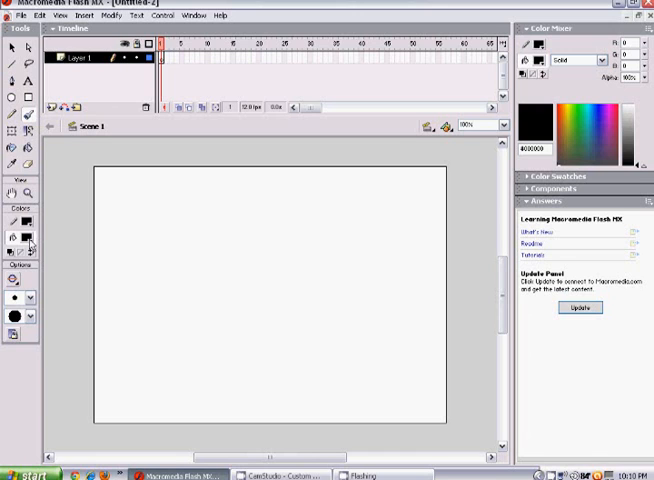
{"action": "left_click", "coordinate": [26, 237]}
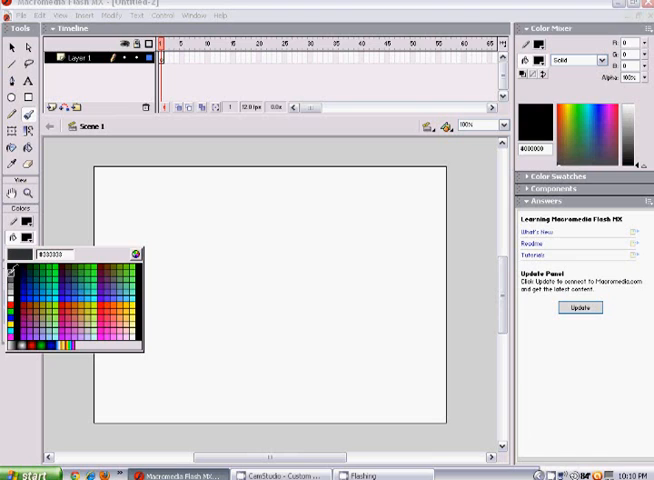
{"action": "left_click", "coordinate": [15, 270]}
{"action": "mouse_move", "coordinate": [93, 313]}
{"action": "left_mouse_down"}
{"action": "mouse_move", "coordinate": [115, 255]}
{"action": "mouse_move", "coordinate": [296, 330]}
{"action": "mouse_move", "coordinate": [447, 232]}
{"action": "left_mouse_up"}
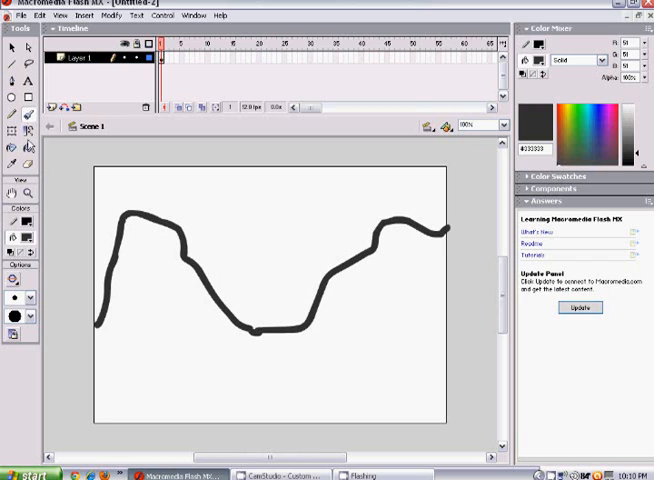
Step: Change the fill colour to a lighter gray ready for the rock body
{"action": "left_click", "coordinate": [26, 238]}
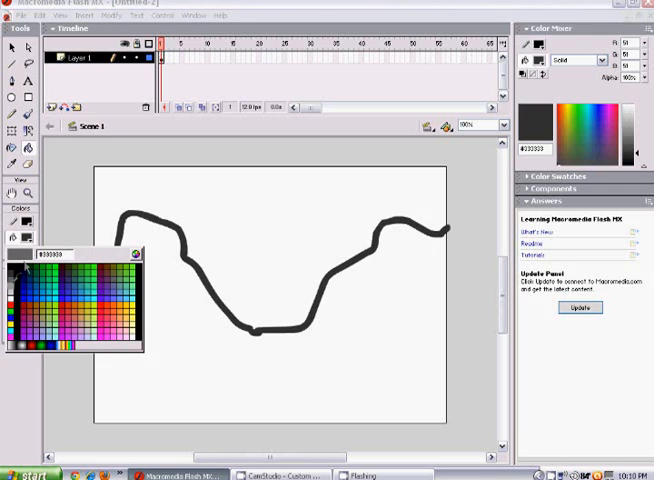
{"action": "left_click", "coordinate": [12, 280]}
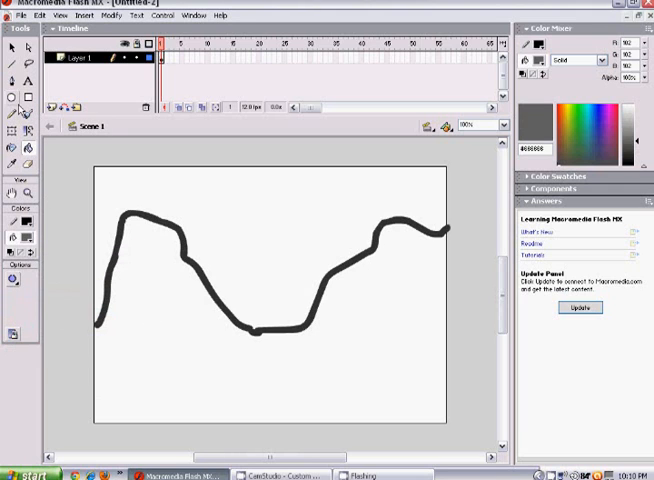
{"action": "left_click", "coordinate": [12, 46]}
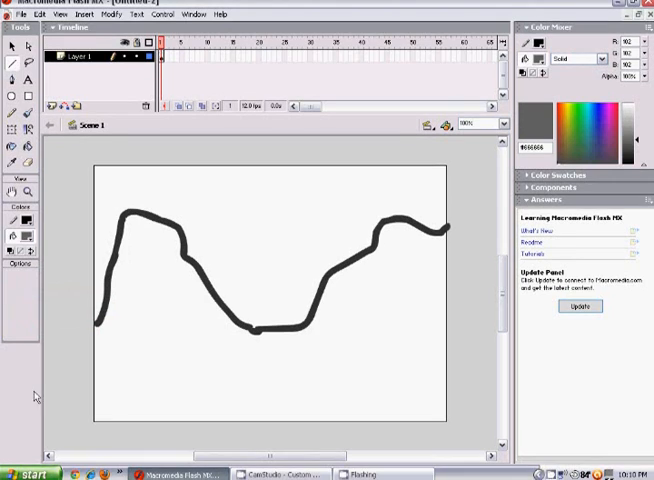
Step: Close the hill shape with lines down the left edge, along the bottom and up the right edge
{"action": "left_click_drag", "start_coordinate": [95, 324], "coordinate": [95, 418]}
{"action": "left_click_drag", "start_coordinate": [96, 419], "coordinate": [448, 420]}
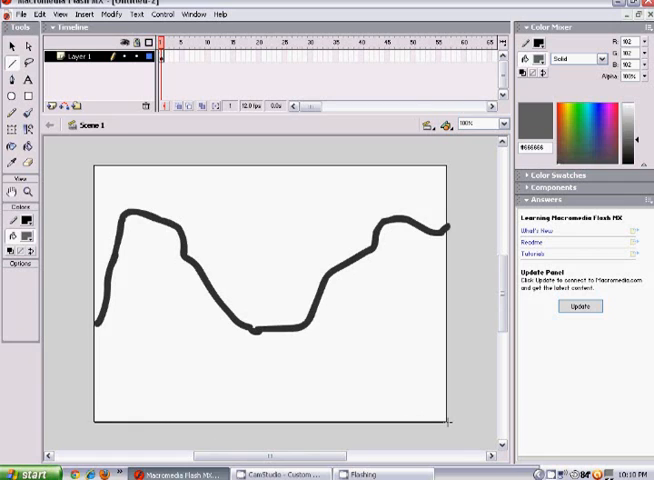
{"action": "left_click_drag", "start_coordinate": [448, 420], "coordinate": [446, 230]}
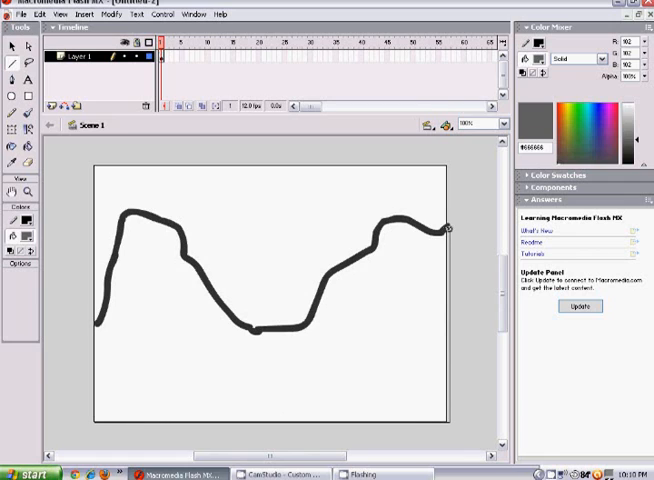
{"action": "key", "text": "ctrl+z"}
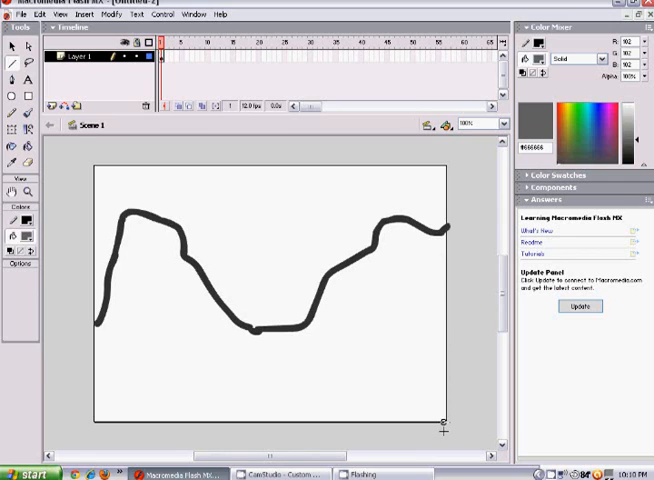
{"action": "left_click_drag", "start_coordinate": [447, 228], "coordinate": [448, 421]}
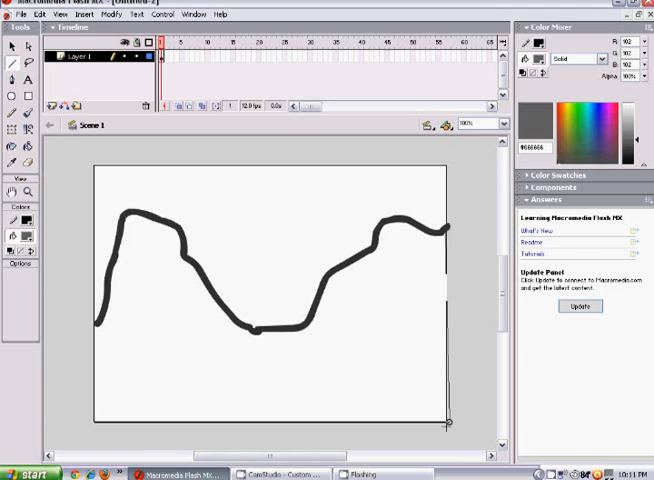
{"action": "left_click", "coordinate": [27, 210]}
Step: Fill the area under the outline with gray and return to a dark gray brush
{"action": "left_click", "coordinate": [150, 318]}
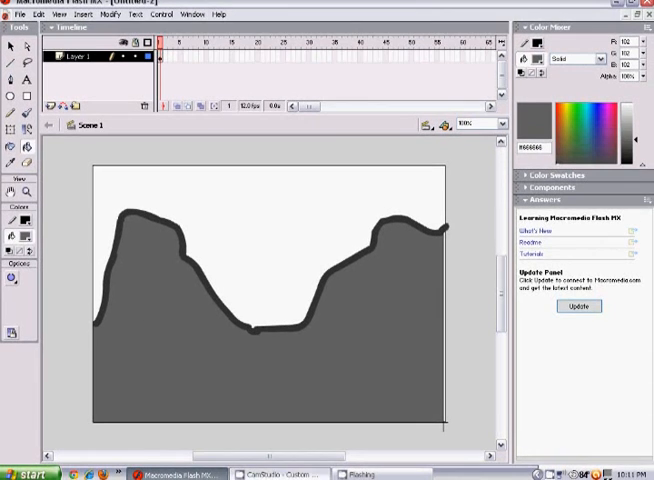
{"action": "left_click", "coordinate": [25, 236]}
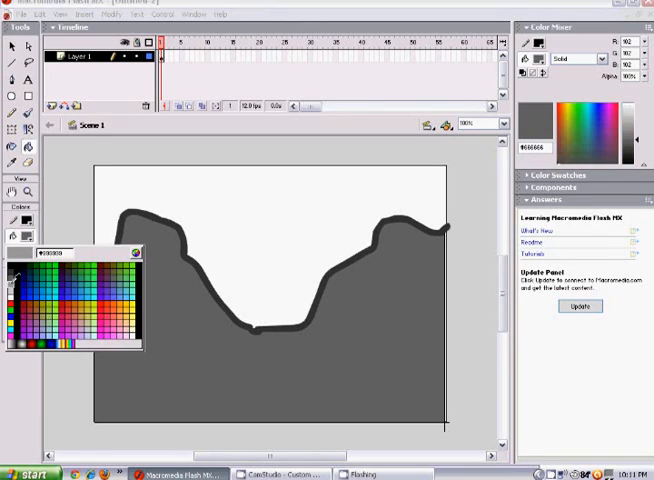
{"action": "left_click", "coordinate": [15, 280]}
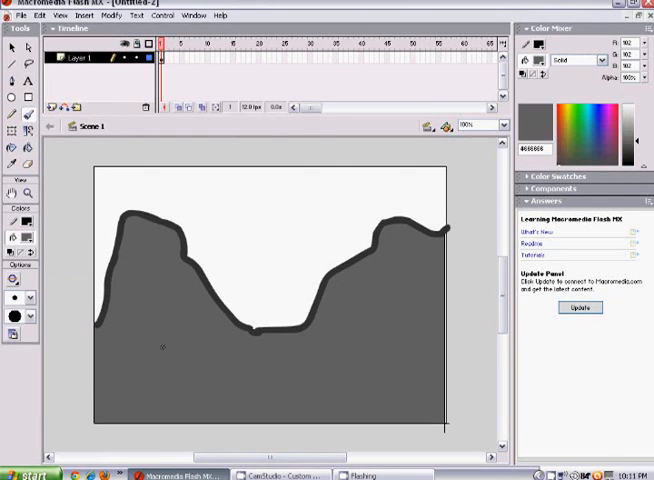
{"action": "left_click", "coordinate": [25, 236]}
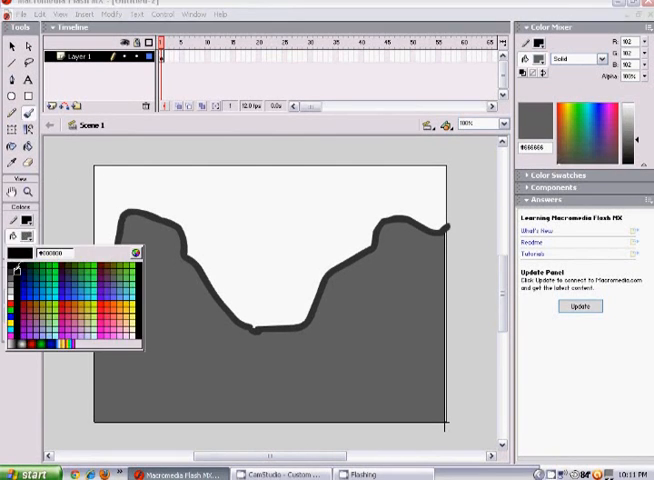
{"action": "left_click", "coordinate": [20, 270]}
Step: Paint dark crack lines and small marks across both gray hills
{"action": "mouse_move", "coordinate": [140, 295]}
{"action": "left_mouse_down"}
{"action": "mouse_move", "coordinate": [150, 372]}
{"action": "mouse_move", "coordinate": [180, 376]}
{"action": "left_mouse_up"}
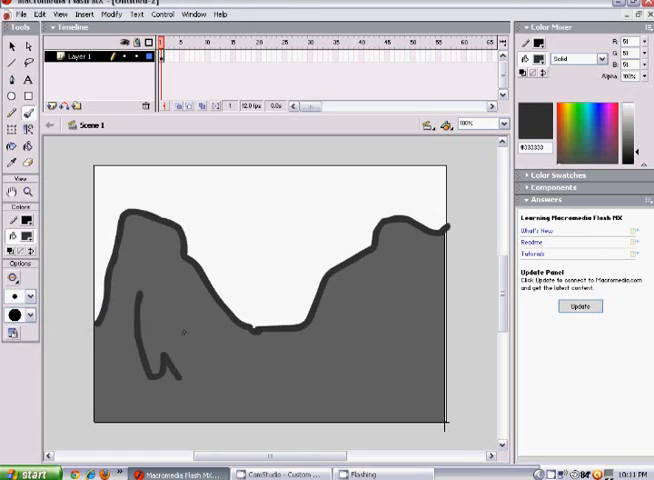
{"action": "mouse_move", "coordinate": [185, 335]}
{"action": "left_mouse_down"}
{"action": "mouse_move", "coordinate": [200, 366]}
{"action": "mouse_move", "coordinate": [237, 378]}
{"action": "left_mouse_up"}
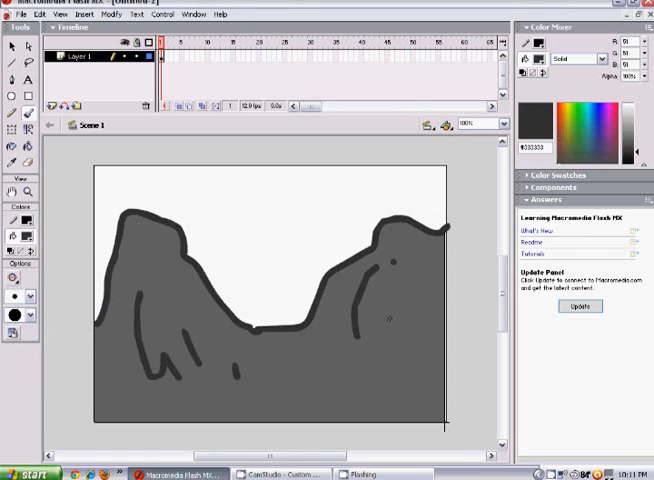
{"action": "left_click_drag", "start_coordinate": [375, 270], "coordinate": [360, 335]}
{"action": "left_click_drag", "start_coordinate": [395, 262], "coordinate": [392, 340]}
{"action": "left_click_drag", "start_coordinate": [290, 390], "coordinate": [320, 410]}
{"action": "left_click_drag", "start_coordinate": [350, 382], "coordinate": [352, 386]}
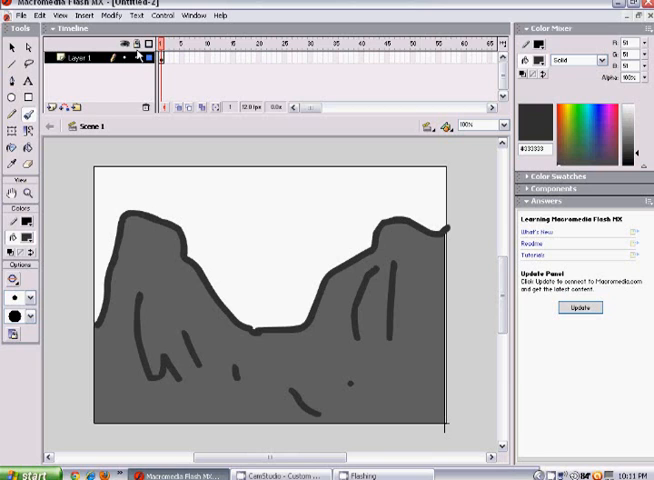
Step: Lock Layer 1, insert Layer 2 above it and set the paint colour to black
{"action": "left_click", "coordinate": [140, 58]}
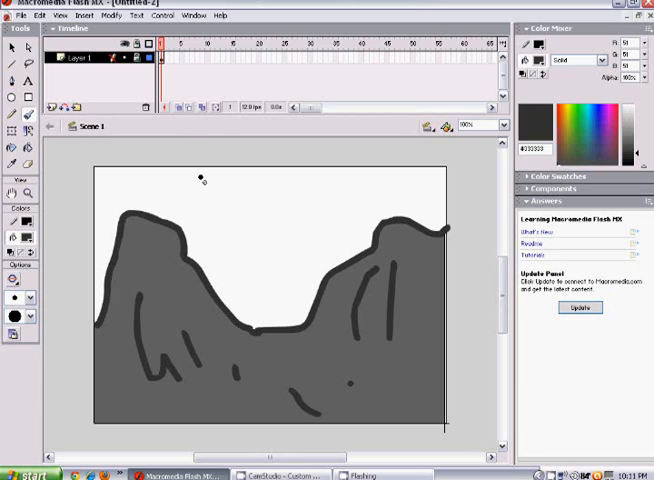
{"action": "left_click", "coordinate": [52, 107]}
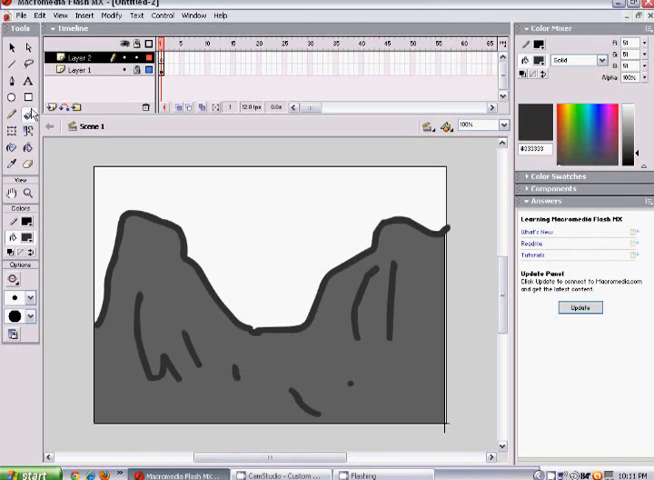
{"action": "left_click", "coordinate": [30, 240]}
{"action": "left_click", "coordinate": [14, 275]}
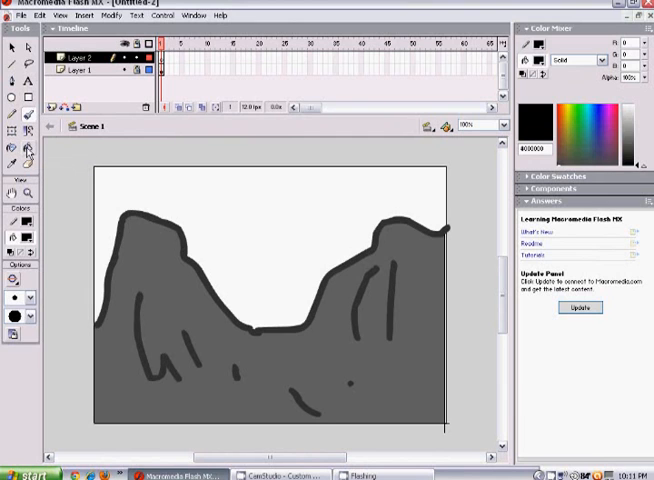
{"action": "left_click", "coordinate": [28, 193]}
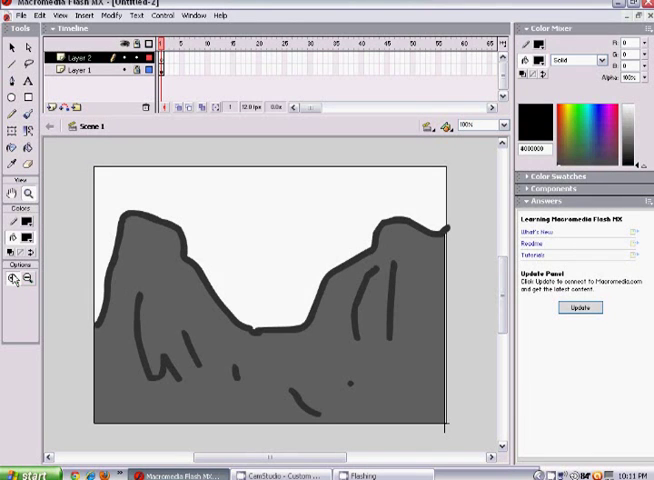
Step: Zoom in and brush a black stick man standing on the left rock in frame 1
{"action": "left_click", "coordinate": [233, 248]}
{"action": "left_click_drag", "start_coordinate": [502, 290], "coordinate": [502, 278]}
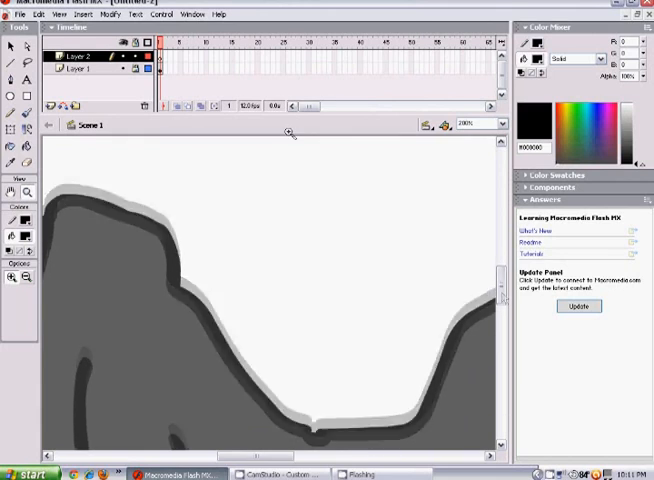
{"action": "left_click", "coordinate": [27, 112]}
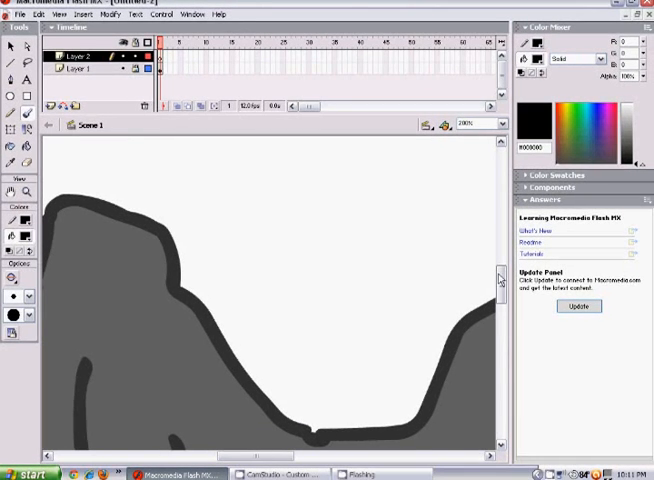
{"action": "left_click_drag", "start_coordinate": [502, 295], "coordinate": [502, 283]}
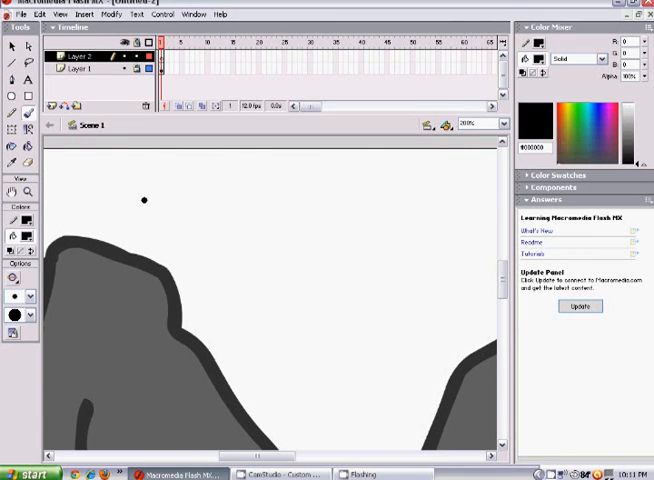
{"action": "mouse_move", "coordinate": [150, 208]}
{"action": "left_mouse_down"}
{"action": "mouse_move", "coordinate": [146, 250]}
{"action": "mouse_move", "coordinate": [152, 272]}
{"action": "left_mouse_up"}
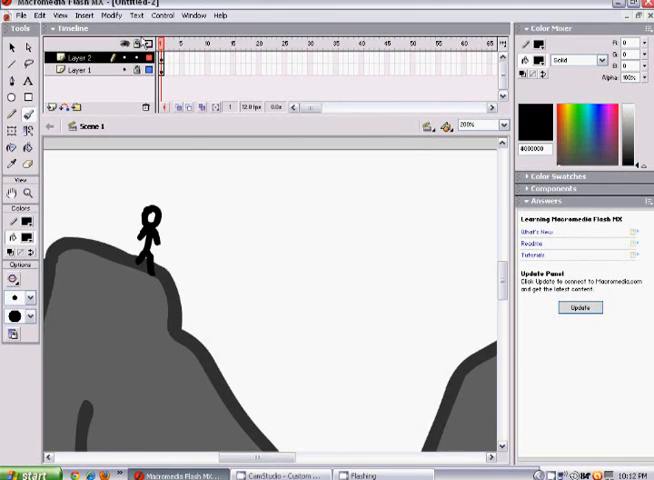
{"action": "left_click", "coordinate": [161, 246]}
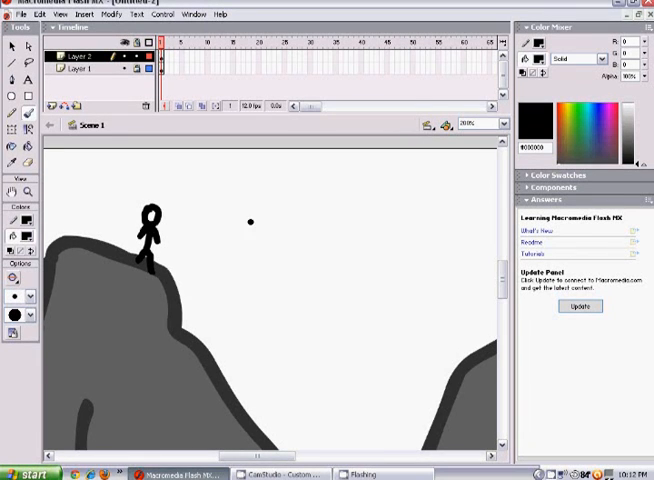
{"action": "mouse_move", "coordinate": [501, 285]}
{"action": "left_mouse_down"}
{"action": "mouse_move", "coordinate": [501, 308]}
{"action": "mouse_move", "coordinate": [501, 278]}
{"action": "left_mouse_up"}
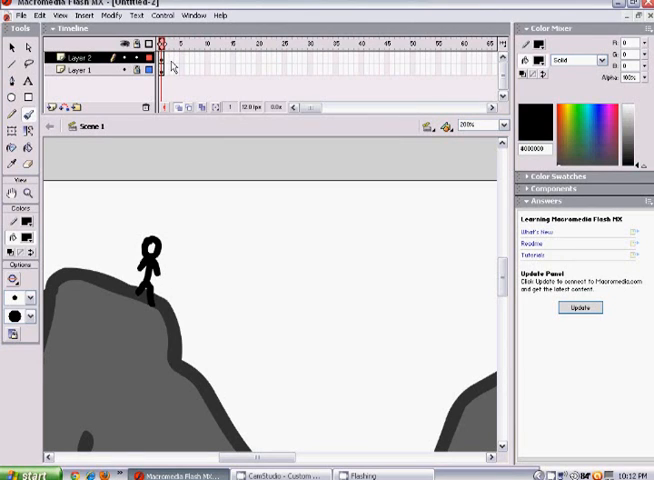
{"action": "key", "text": "F7"}
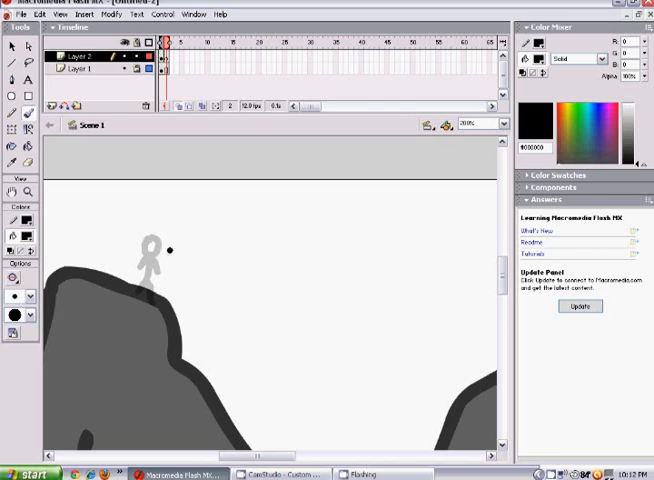
Step: Paint the first tumbling poses of the stick man leaning and lying on the slope, one blank keyframe each
{"action": "mouse_move", "coordinate": [170, 248]}
{"action": "left_mouse_down"}
{"action": "mouse_move", "coordinate": [165, 262]}
{"action": "mouse_move", "coordinate": [175, 262]}
{"action": "left_mouse_up"}
{"action": "left_click", "coordinate": [199, 266]}
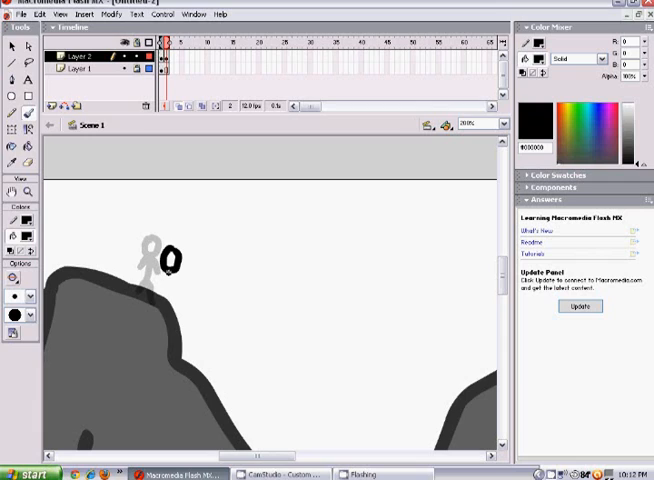
{"action": "left_click_drag", "start_coordinate": [170, 270], "coordinate": [150, 308]}
{"action": "key", "text": "F7"}
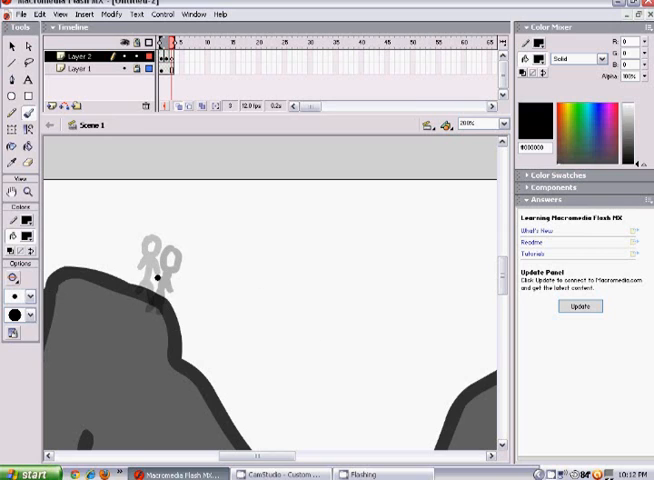
{"action": "left_click_drag", "start_coordinate": [190, 278], "coordinate": [168, 326]}
{"action": "key", "text": "F7"}
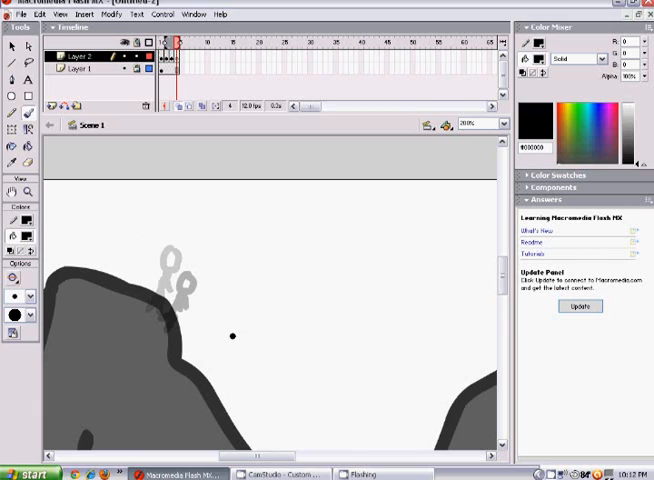
{"action": "mouse_move", "coordinate": [207, 318]}
{"action": "left_mouse_down"}
{"action": "mouse_move", "coordinate": [212, 322]}
{"action": "mouse_move", "coordinate": [185, 323]}
{"action": "mouse_move", "coordinate": [193, 338]}
{"action": "mouse_move", "coordinate": [160, 320]}
{"action": "left_mouse_up"}
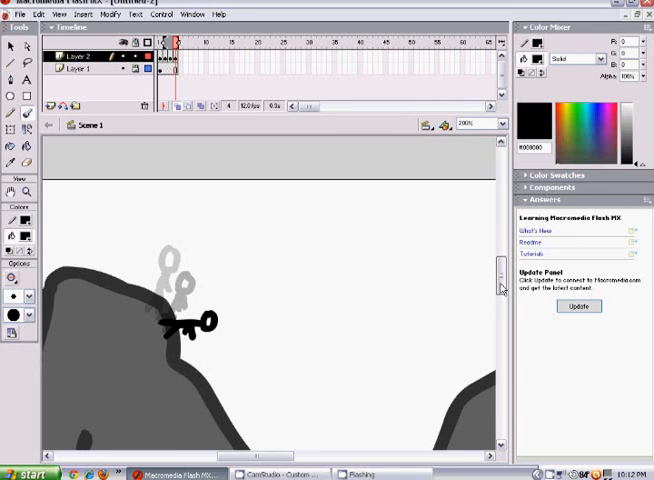
{"action": "left_click_drag", "start_coordinate": [501, 287], "coordinate": [501, 310]}
{"action": "key", "text": "F7"}
Step: Paint further keyframes of the figure sliding head-first down the slope to the valley floor
{"action": "left_click_drag", "start_coordinate": [208, 262], "coordinate": [210, 280]}
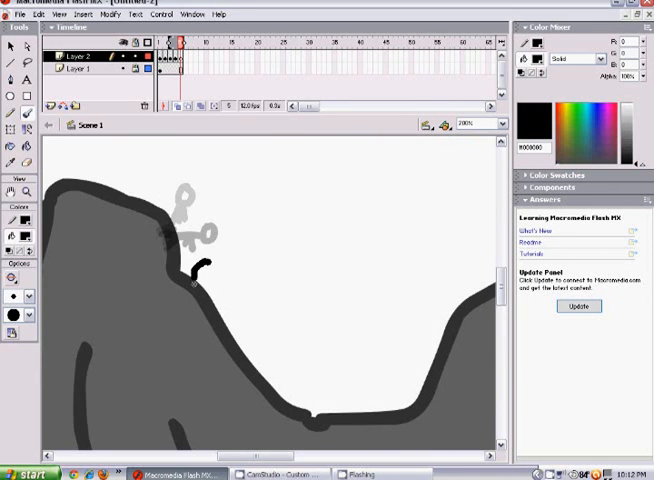
{"action": "key", "text": "ctrl+z"}
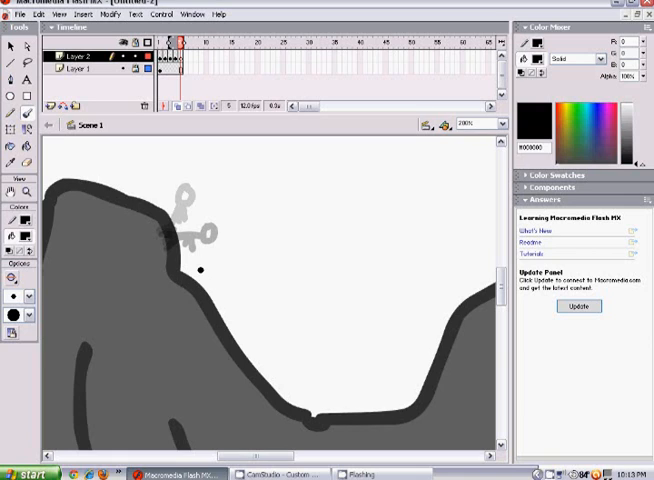
{"action": "left_click_drag", "start_coordinate": [200, 272], "coordinate": [190, 245]}
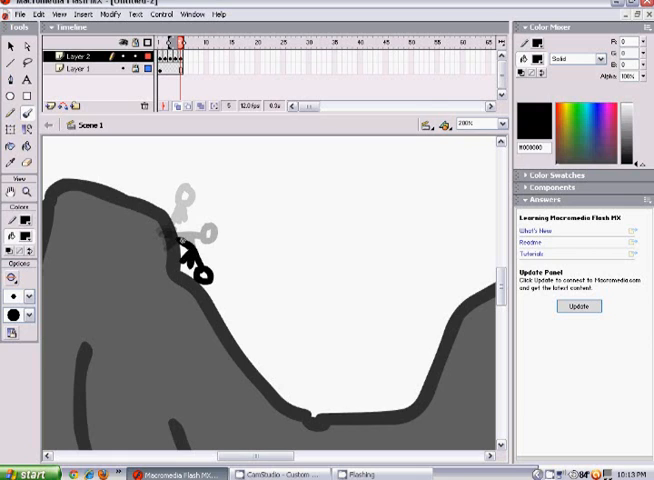
{"action": "left_click_drag", "start_coordinate": [190, 245], "coordinate": [183, 222]}
{"action": "key", "text": "F7"}
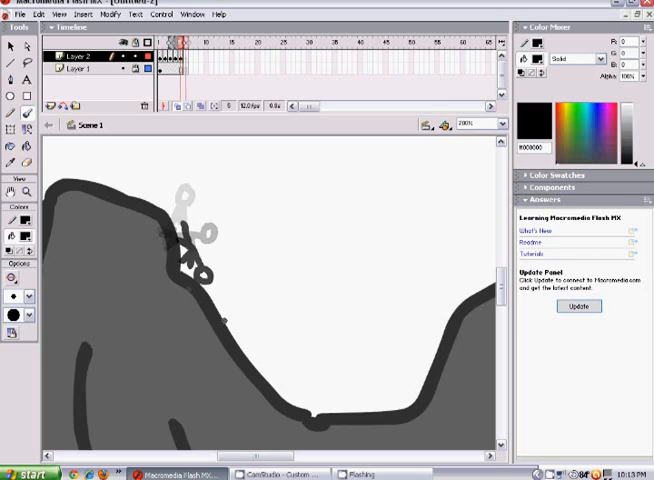
{"action": "left_click_drag", "start_coordinate": [210, 285], "coordinate": [215, 292]}
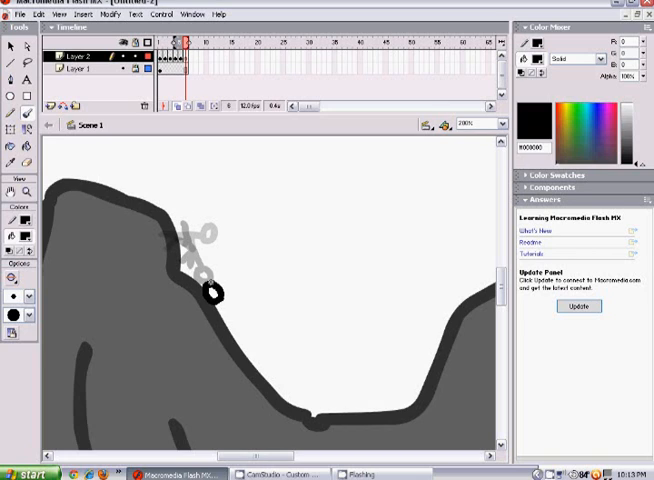
{"action": "left_click_drag", "start_coordinate": [228, 255], "coordinate": [216, 278]}
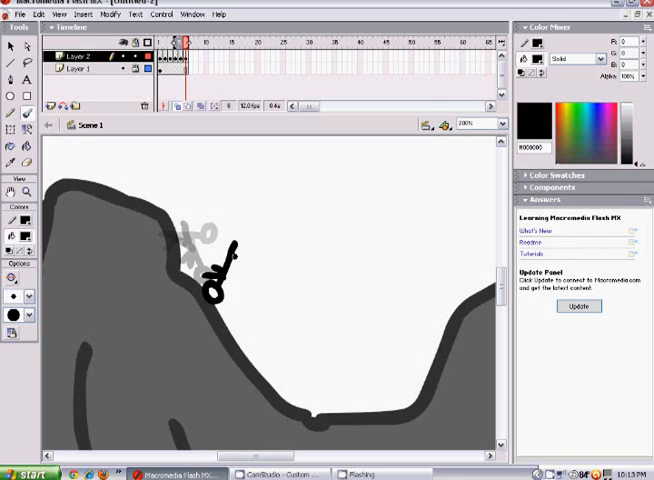
{"action": "key", "text": "F7"}
{"action": "mouse_move", "coordinate": [217, 297]}
{"action": "left_mouse_down"}
{"action": "mouse_move", "coordinate": [236, 295]}
{"action": "mouse_move", "coordinate": [250, 332]}
{"action": "mouse_move", "coordinate": [262, 340]}
{"action": "mouse_move", "coordinate": [244, 344]}
{"action": "mouse_move", "coordinate": [262, 330]}
{"action": "mouse_move", "coordinate": [258, 368]}
{"action": "mouse_move", "coordinate": [295, 400]}
{"action": "mouse_move", "coordinate": [328, 405]}
{"action": "left_mouse_up"}
{"action": "key", "text": "F7"}
{"action": "key", "text": "F7"}
{"action": "left_click", "coordinate": [308, 393]}
{"action": "key", "text": "F7"}
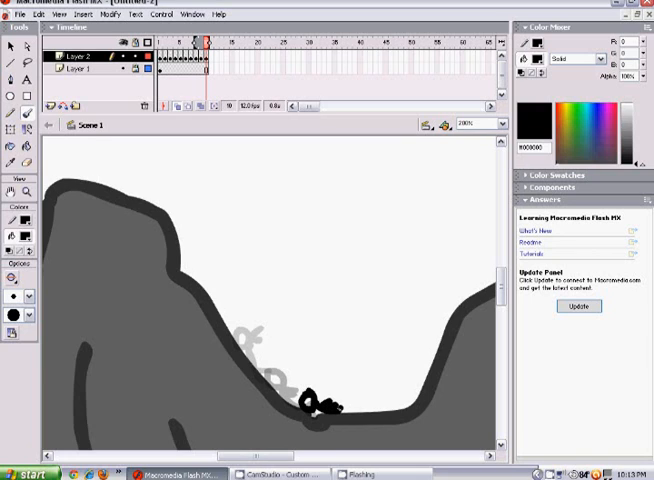
Step: Paint keyframes of the stick man crumpled then crouching on the valley floor
{"action": "left_click_drag", "start_coordinate": [338, 405], "coordinate": [358, 405]}
{"action": "key", "text": "F7"}
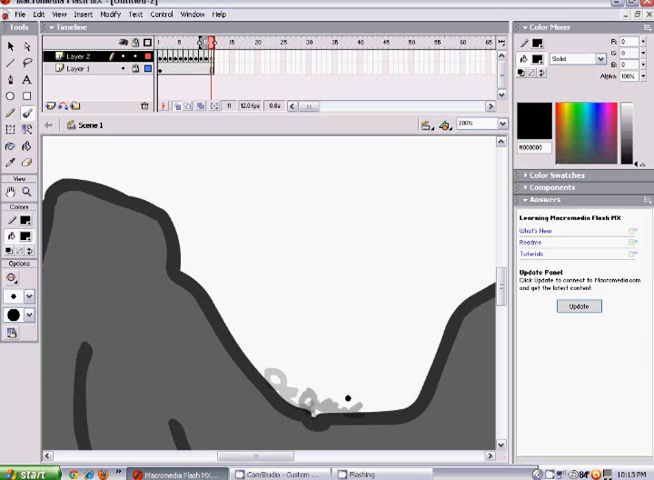
{"action": "left_click_drag", "start_coordinate": [348, 398], "coordinate": [352, 402]}
{"action": "key", "text": "F7"}
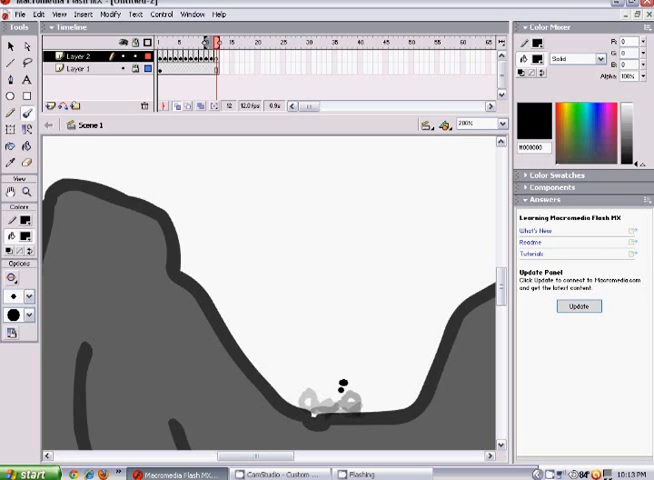
{"action": "left_click_drag", "start_coordinate": [343, 384], "coordinate": [346, 405]}
Step: Paint the rising pose and the final standing pose with arms out at the valley bottom
{"action": "key", "text": "F7"}
{"action": "left_click", "coordinate": [340, 375]}
{"action": "left_click_drag", "start_coordinate": [338, 372], "coordinate": [342, 385]}
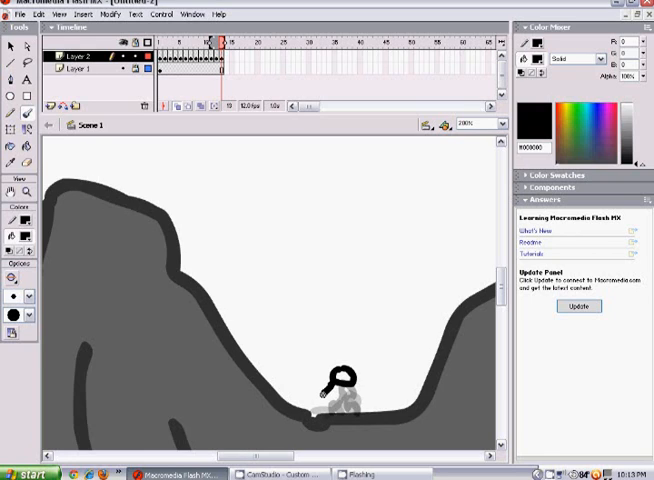
{"action": "mouse_move", "coordinate": [340, 385]}
{"action": "left_mouse_down"}
{"action": "mouse_move", "coordinate": [338, 407]}
{"action": "mouse_move", "coordinate": [348, 407]}
{"action": "left_mouse_up"}
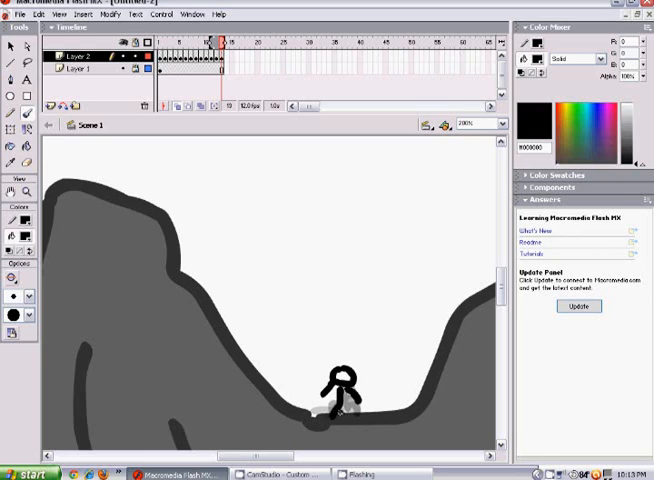
{"action": "key", "text": "F7"}
{"action": "left_click", "coordinate": [333, 352]}
{"action": "left_click_drag", "start_coordinate": [331, 352], "coordinate": [340, 405]}
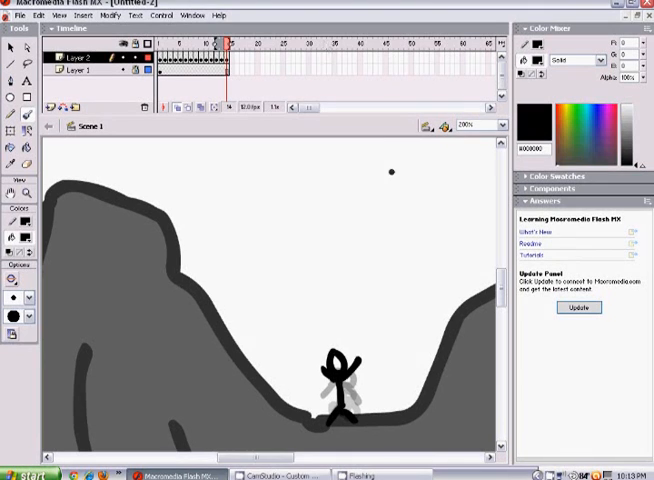
Step: Zoom out to the whole stage and play the animation through several times
{"action": "left_click", "coordinate": [27, 193]}
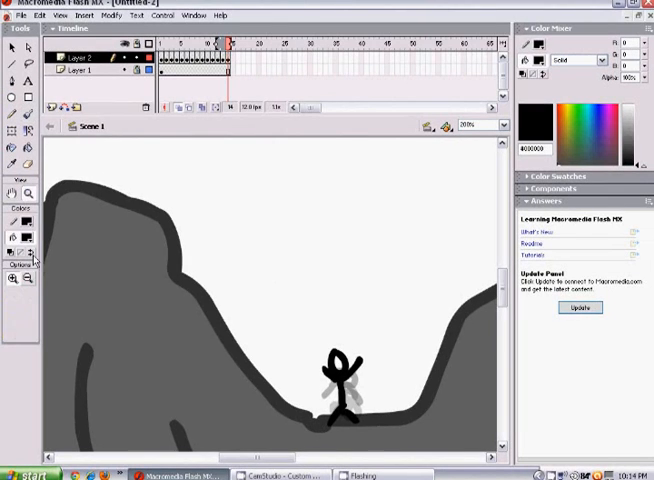
{"action": "left_click", "coordinate": [182, 280]}
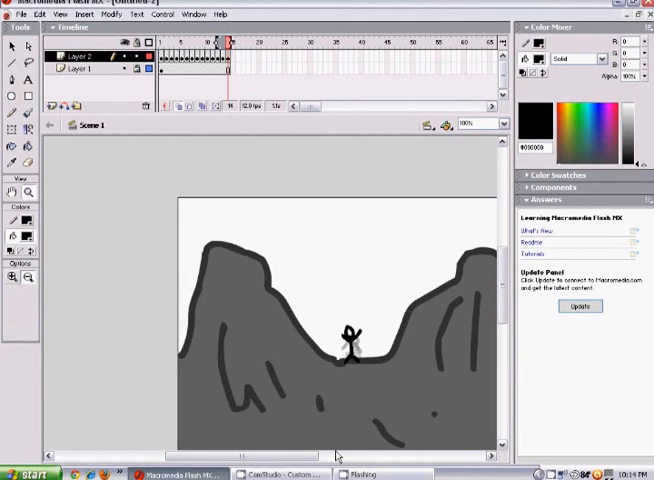
{"action": "left_click_drag", "start_coordinate": [337, 456], "coordinate": [305, 456]}
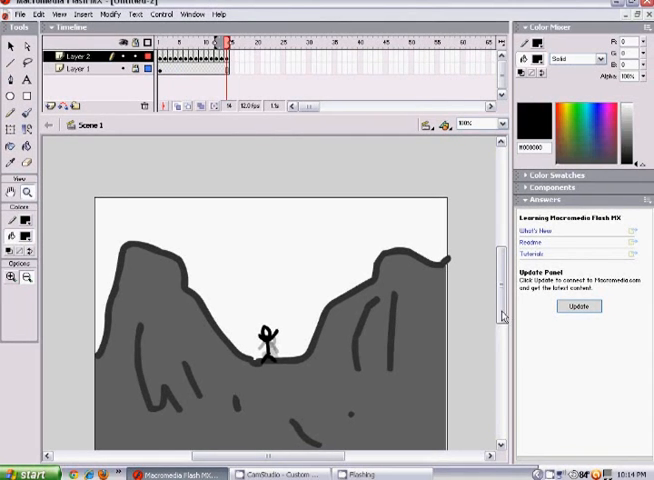
{"action": "left_click_drag", "start_coordinate": [502, 316], "coordinate": [500, 324]}
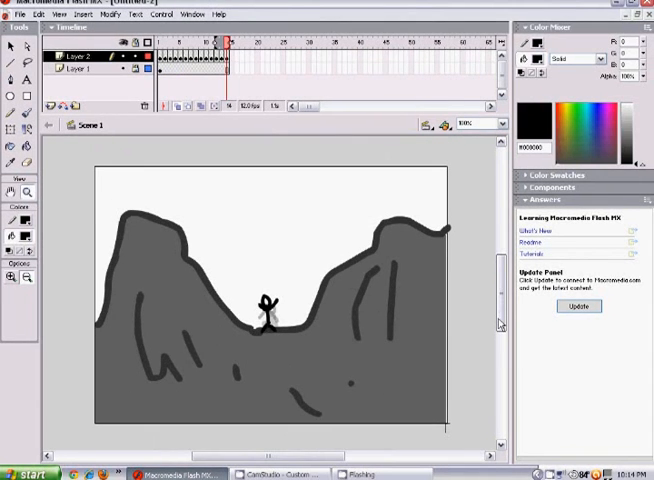
{"action": "key", "text": "Return"}
{"action": "key", "text": "Return"}
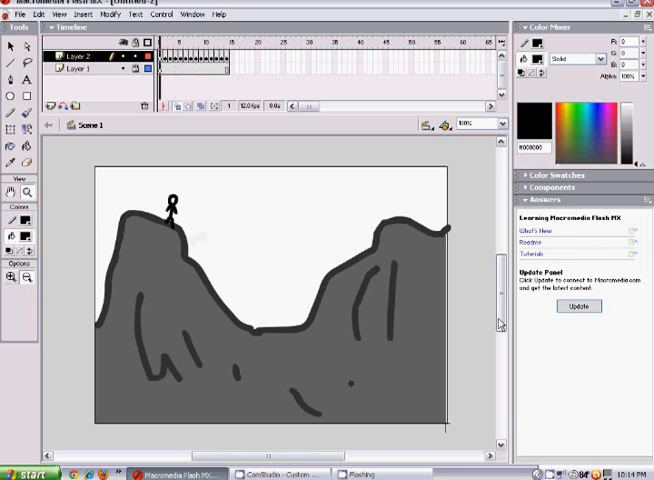
{"action": "key", "text": "Return"}
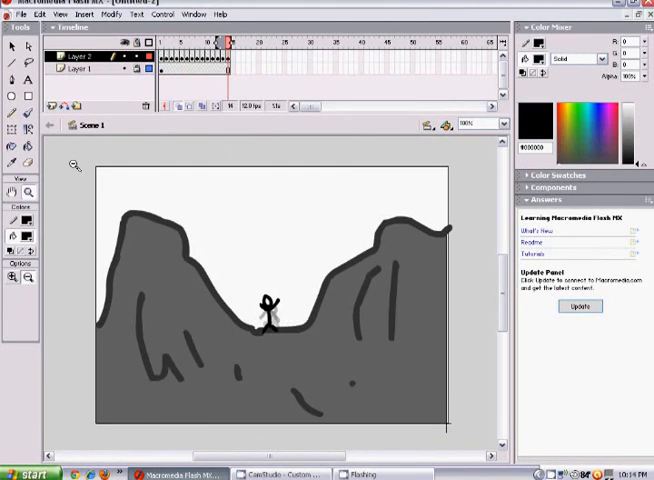
{"action": "left_click", "coordinate": [20, 15]}
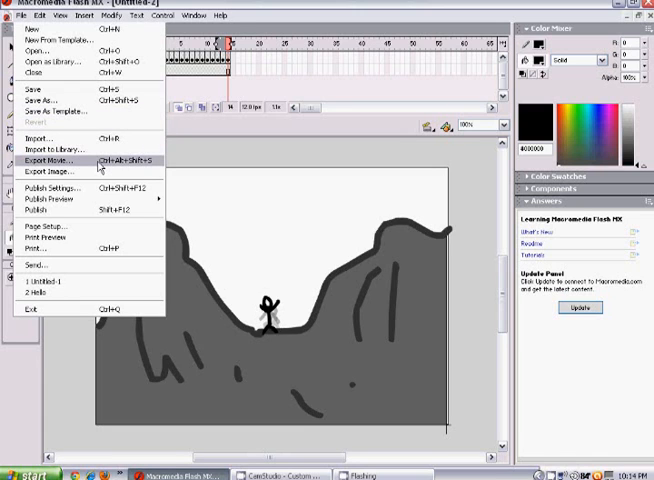
Step: Export Movie as Windows AVI named 'Falling stickman guy survived' to the Desktop
{"action": "left_click", "coordinate": [100, 162]}
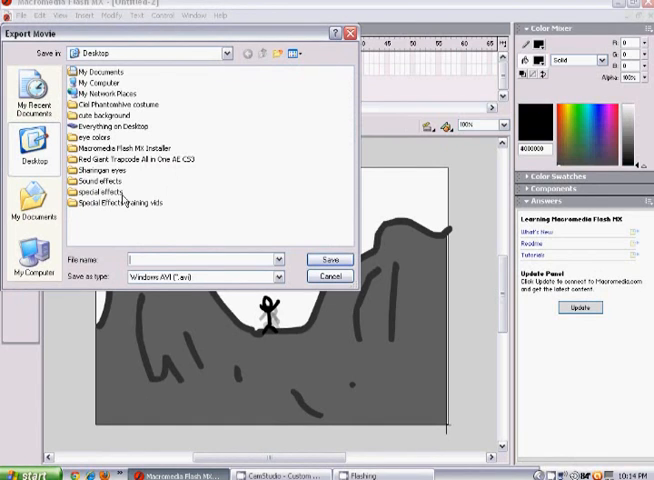
{"action": "left_click", "coordinate": [277, 275]}
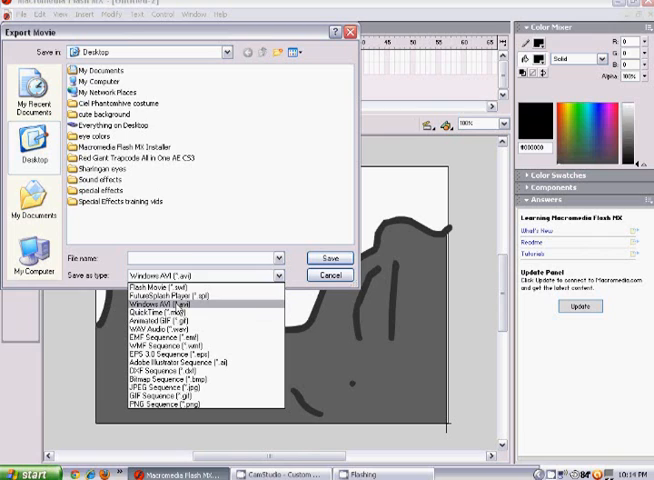
{"action": "left_click", "coordinate": [175, 304]}
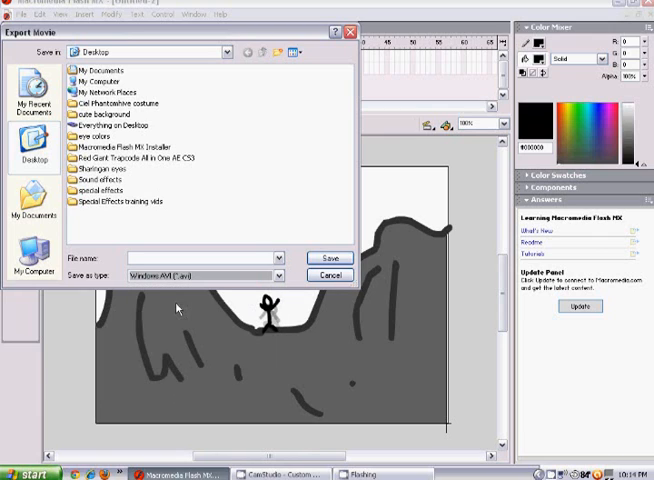
{"action": "left_click", "coordinate": [198, 259]}
{"action": "type", "text": "Falling stickman guy survived"}
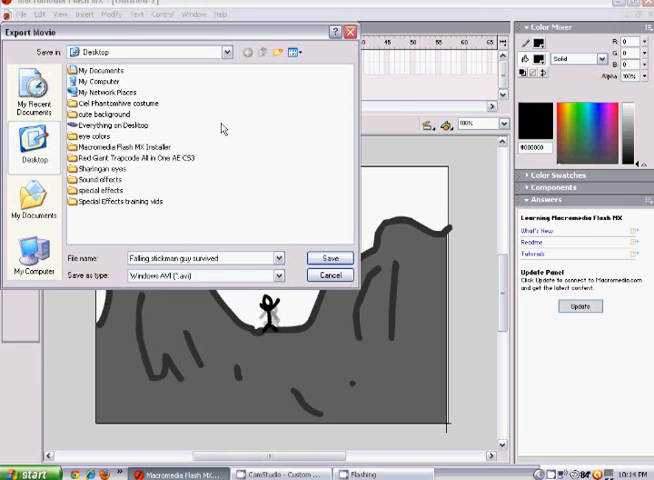
{"action": "left_click", "coordinate": [329, 261]}
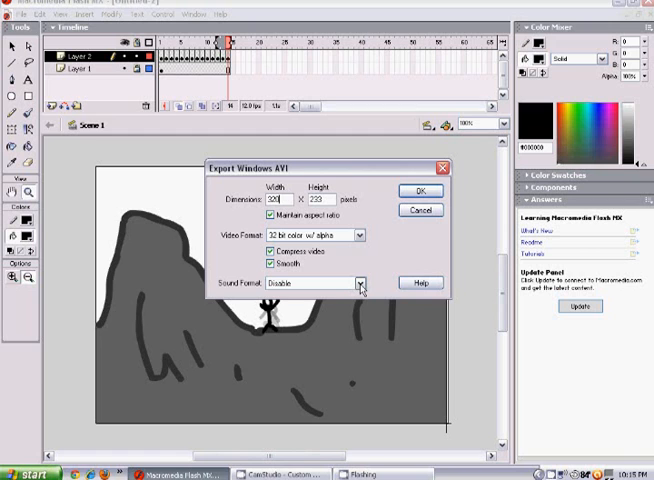
Step: Accept the AVI settings and uncompressed video to run the export
{"action": "left_click", "coordinate": [421, 192]}
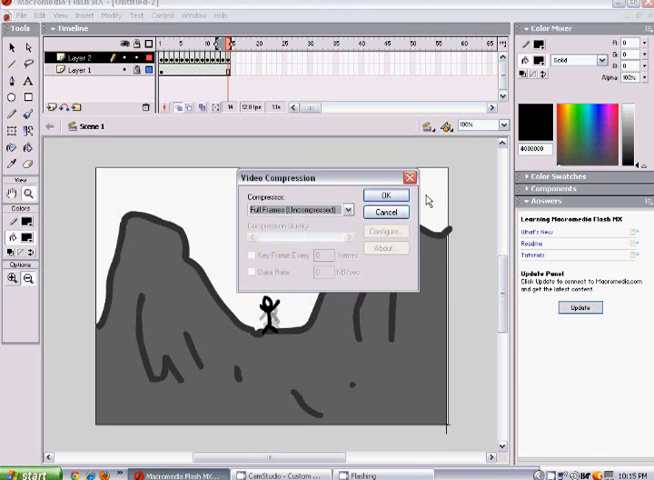
{"action": "left_click", "coordinate": [386, 195]}
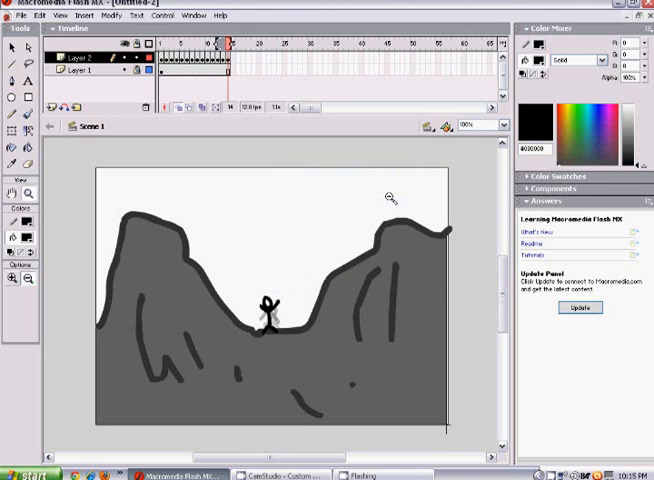
Step: Minimize Flash and launch the Falling stickman guy AVI from the desktop in Windows Media Player
{"action": "left_click", "coordinate": [615, 5]}
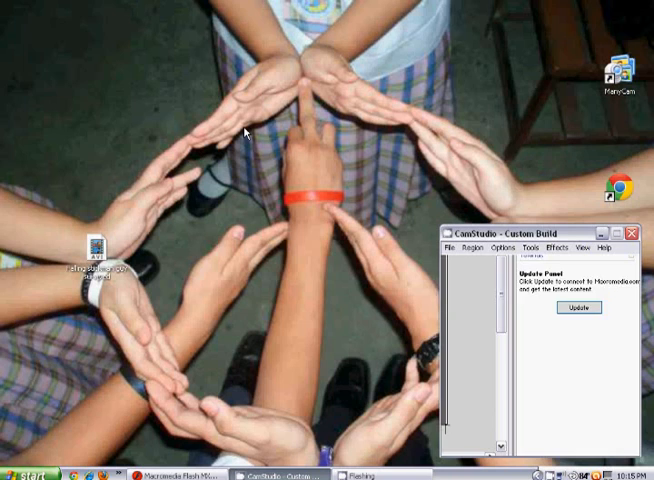
{"action": "left_click", "coordinate": [98, 257]}
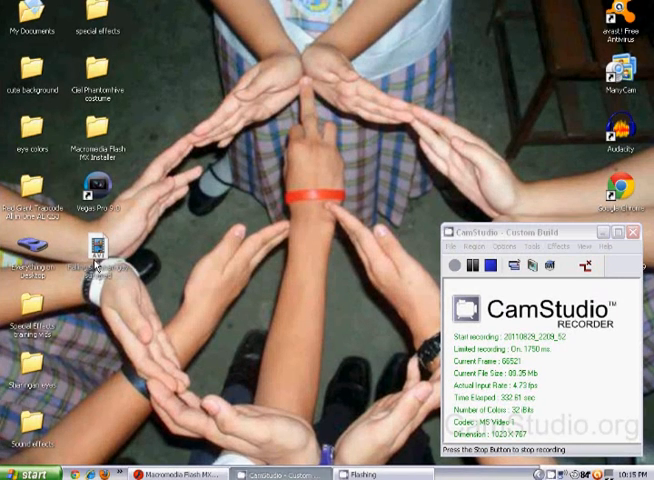